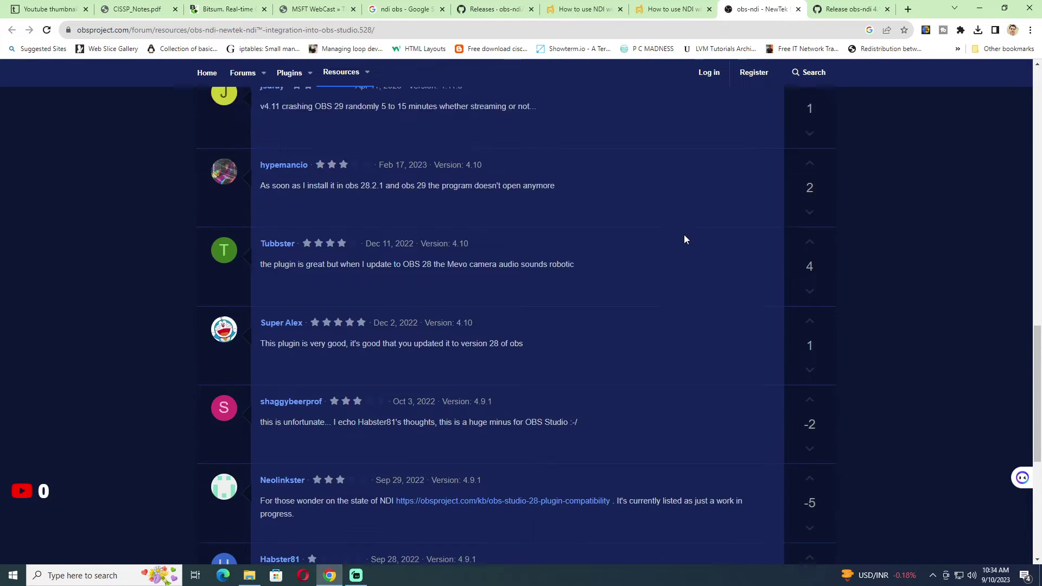
{"action": "scroll", "coordinate": [683, 235], "scroll_direction": "up", "scroll_amount": 10}
{"action": "scroll", "coordinate": [684, 235], "scroll_direction": "up", "scroll_amount": 10}
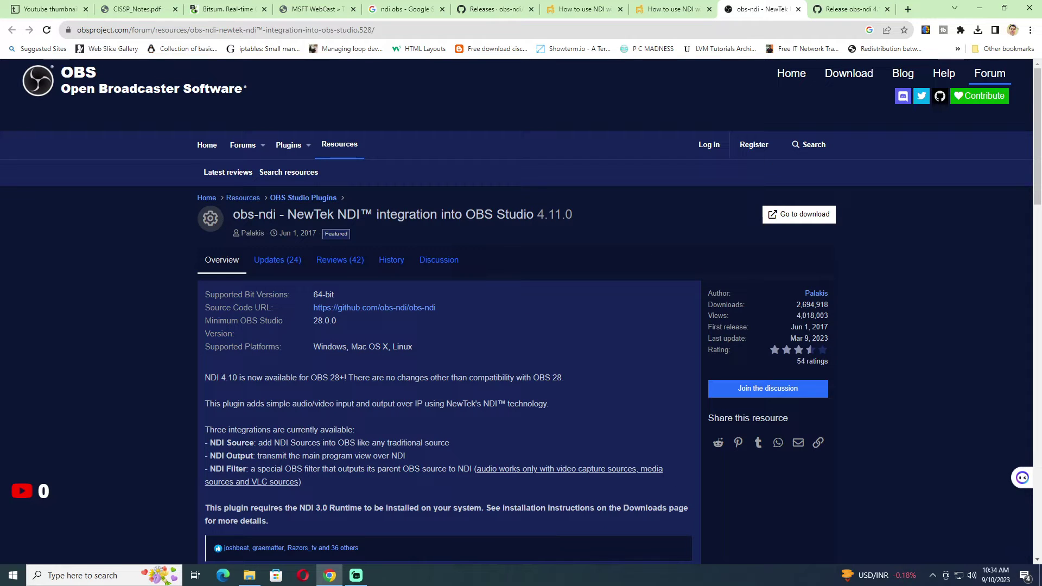
Step: Highlight 'obs-ndi' and 'OBS Studio' in the resource page title
{"action": "left_click_drag", "start_coordinate": [276, 214], "coordinate": [234, 215]}
{"action": "left_click_drag", "start_coordinate": [466, 215], "coordinate": [510, 214]}
{"action": "left_click", "coordinate": [519, 241]}
{"action": "scroll", "coordinate": [519, 244], "scroll_direction": "down", "scroll_amount": 5}
{"action": "scroll", "coordinate": [520, 244], "scroll_direction": "down", "scroll_amount": 3}
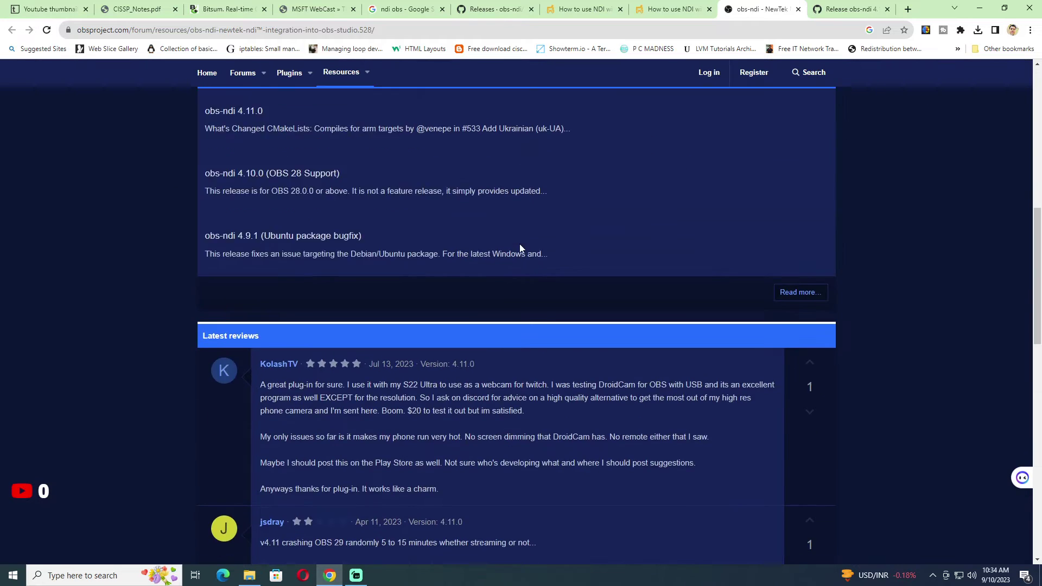
{"action": "scroll", "coordinate": [519, 243], "scroll_direction": "down", "scroll_amount": 3}
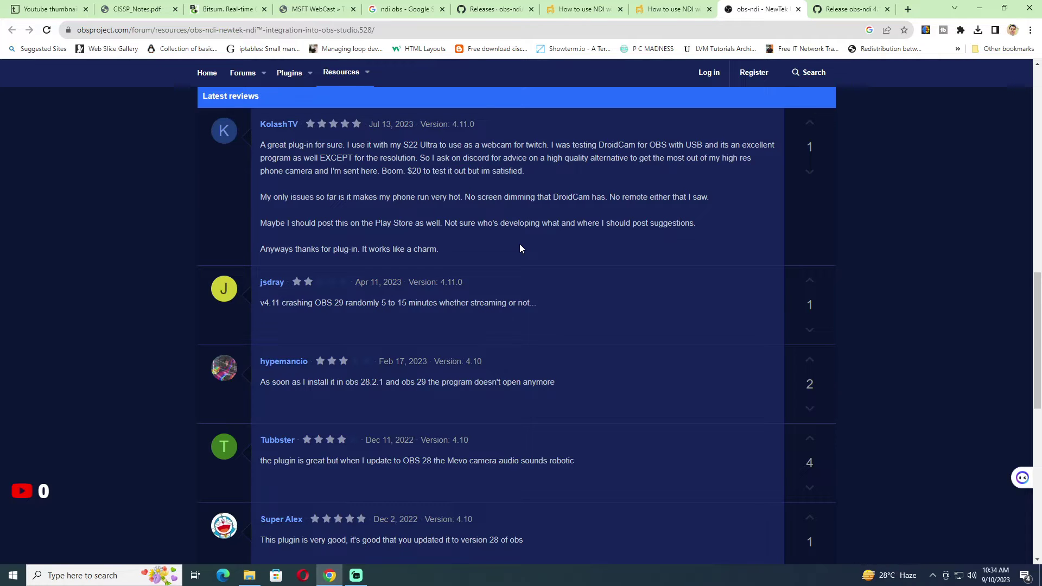
{"action": "scroll", "coordinate": [519, 244], "scroll_direction": "down", "scroll_amount": 3}
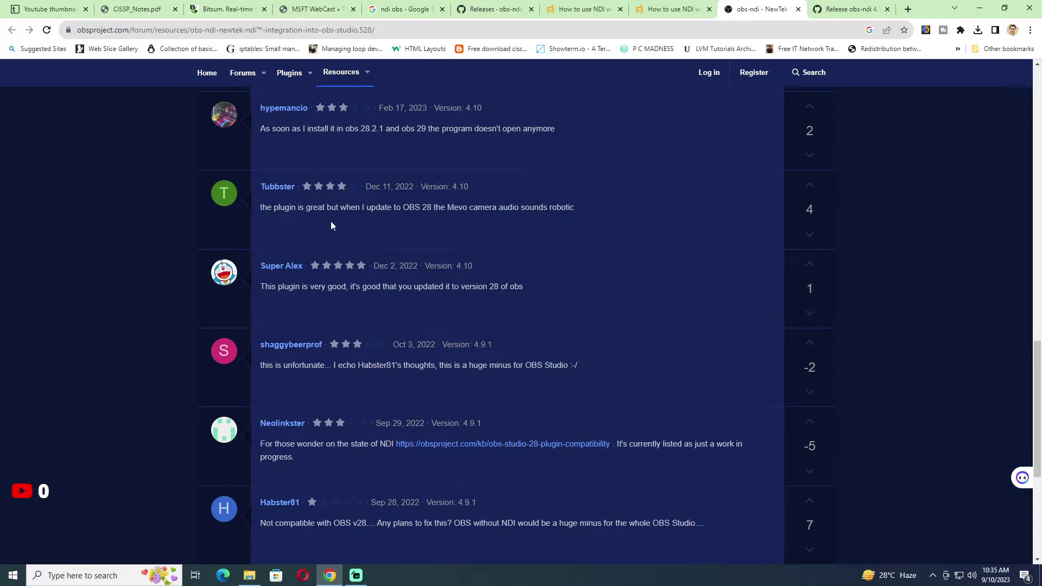
Step: Highlight Tubbster's review about robotic camera audio, then return to the top of the page
{"action": "left_click_drag", "start_coordinate": [261, 208], "coordinate": [578, 205]}
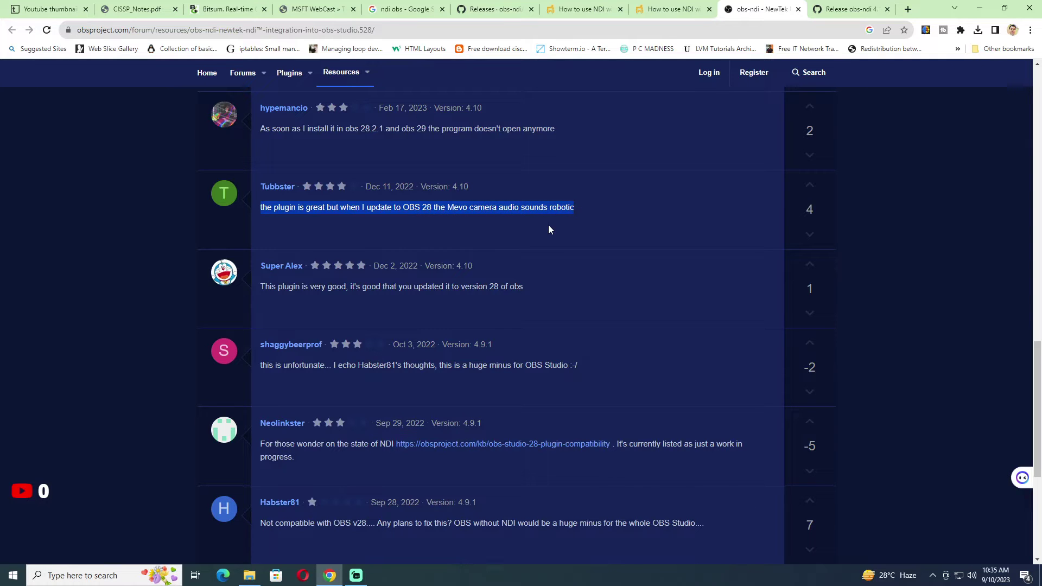
{"action": "left_click", "coordinate": [512, 239]}
{"action": "scroll", "coordinate": [512, 237], "scroll_direction": "up", "scroll_amount": 3}
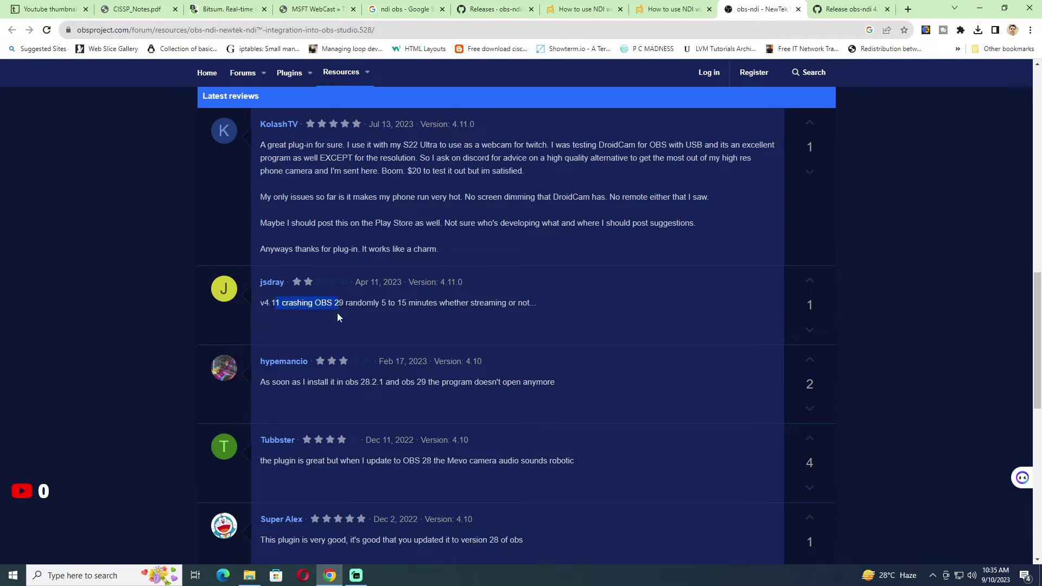
{"action": "key", "text": "Home"}
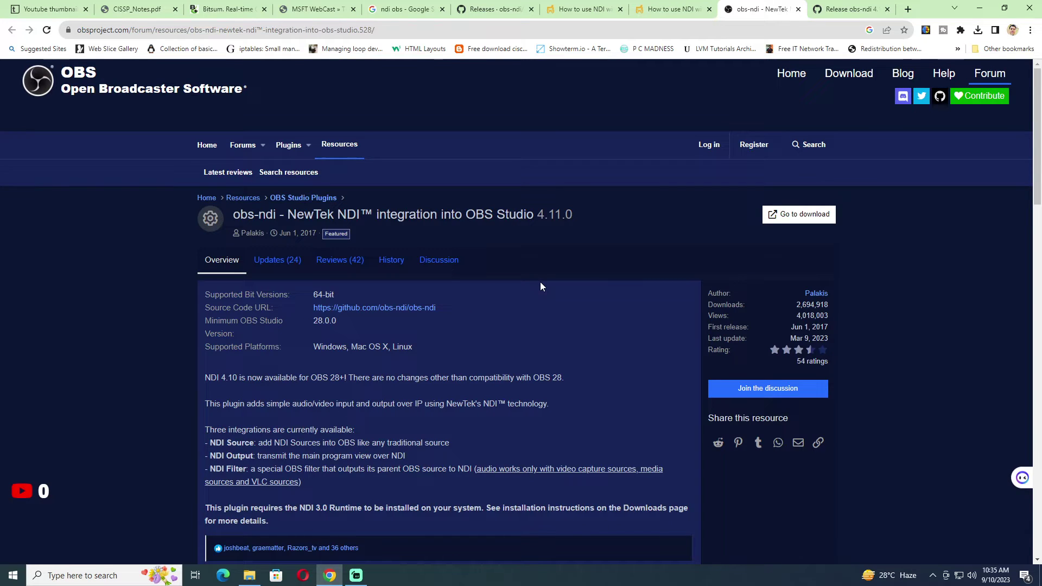
{"action": "left_click", "coordinate": [843, 9]}
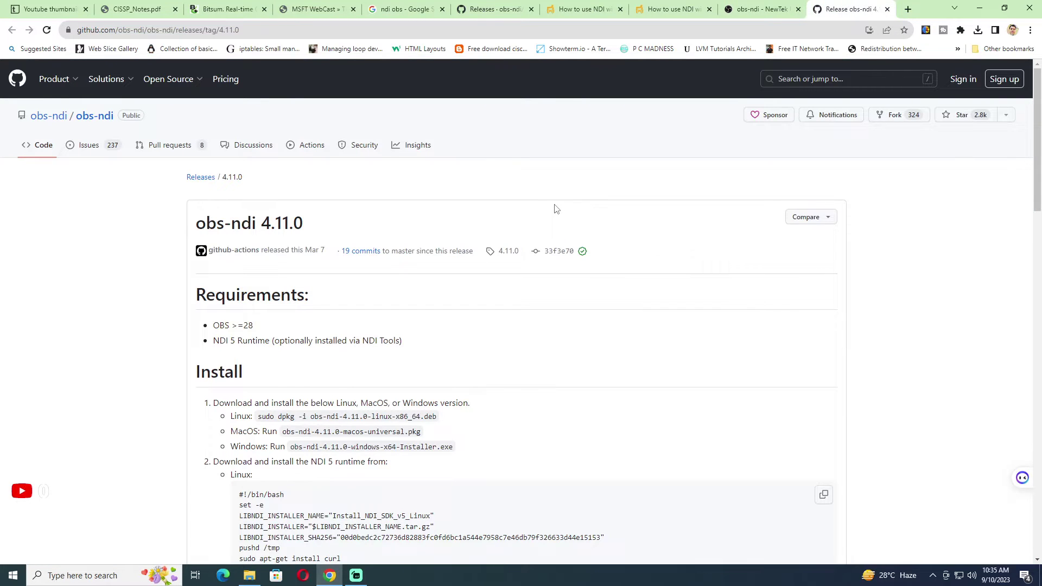
{"action": "mouse_move", "coordinate": [169, 79]}
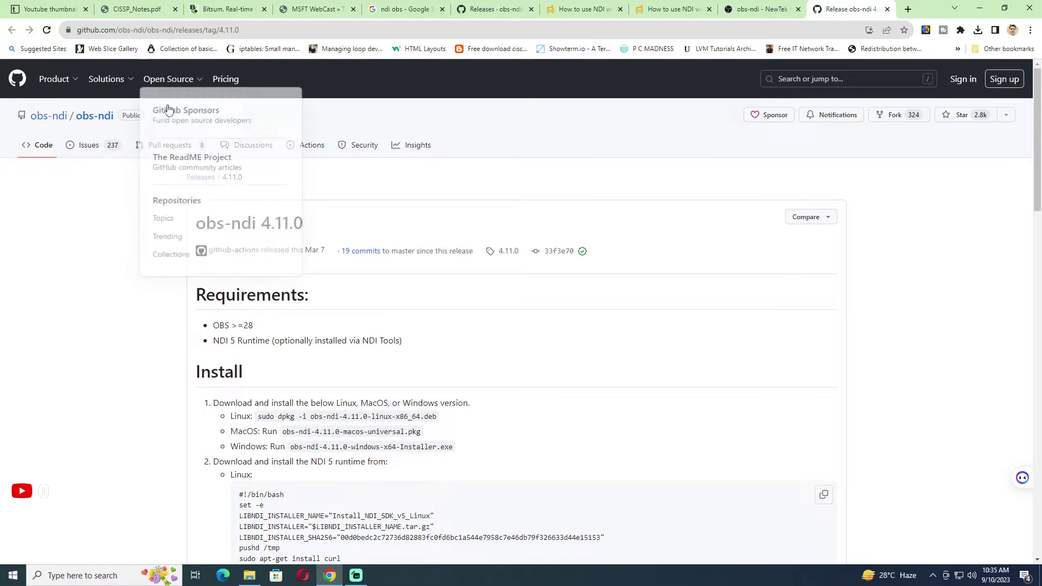
Step: Open the obs-ndi 4.11.0 release from search results and highlight the Windows x64 installer name
{"action": "left_click", "coordinate": [405, 9]}
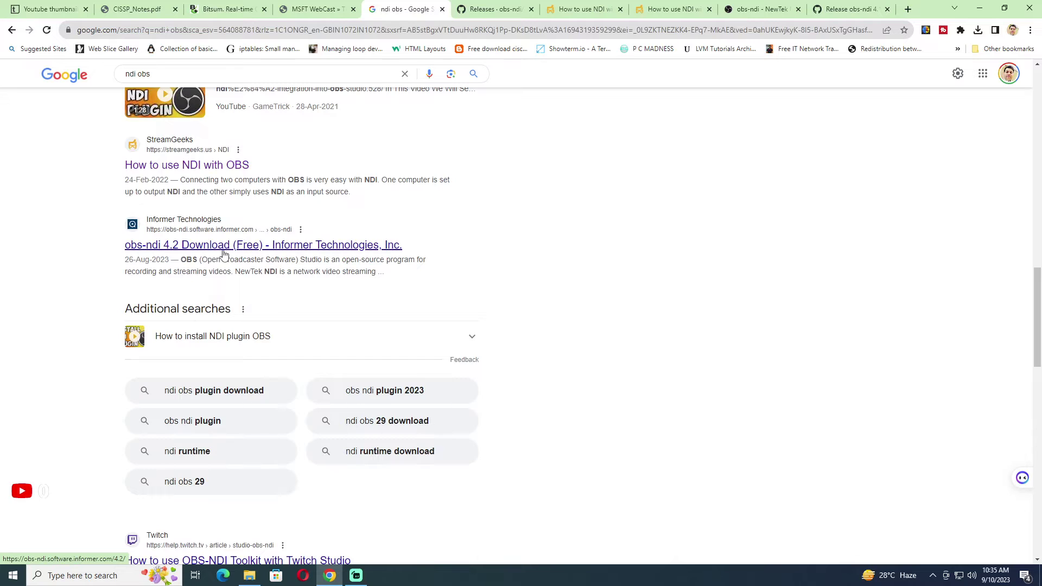
{"action": "scroll", "coordinate": [281, 242], "scroll_direction": "up", "scroll_amount": 5}
{"action": "scroll", "coordinate": [281, 242], "scroll_direction": "up", "scroll_amount": 5}
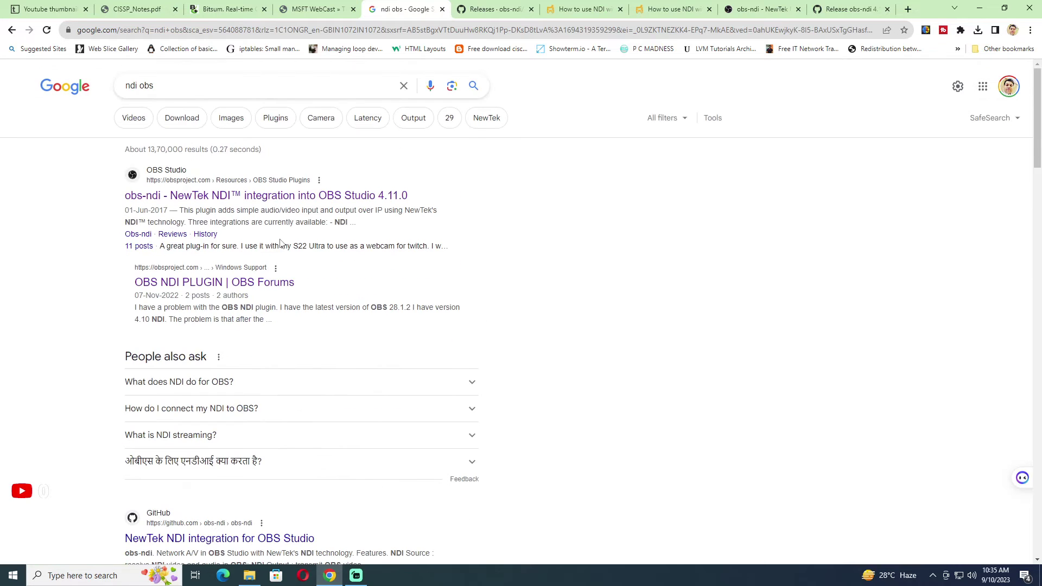
{"action": "left_click", "coordinate": [221, 195]}
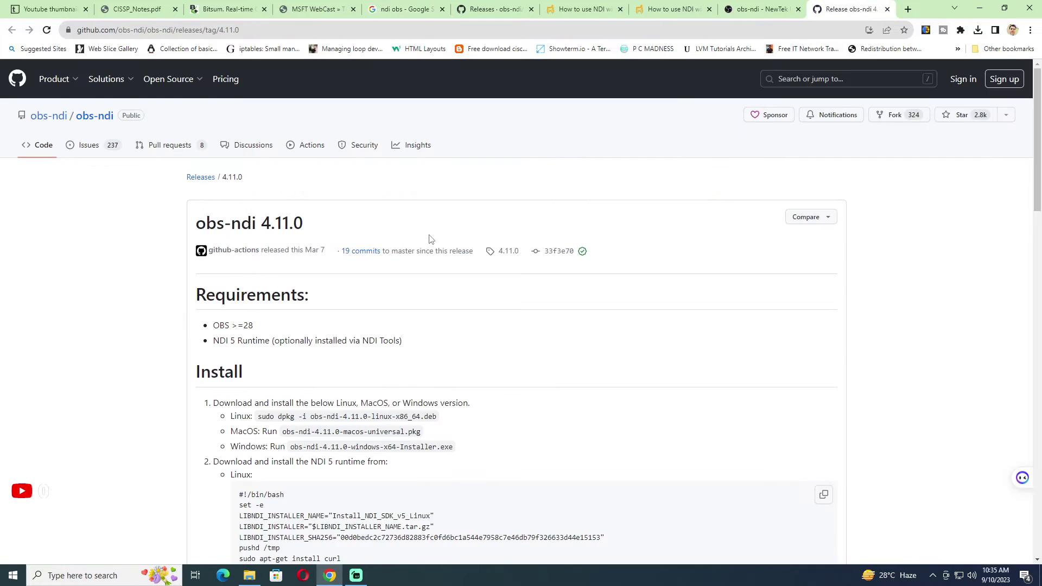
{"action": "scroll", "coordinate": [431, 238], "scroll_direction": "down", "scroll_amount": 5}
{"action": "scroll", "coordinate": [430, 239], "scroll_direction": "down", "scroll_amount": 5}
{"action": "scroll", "coordinate": [431, 238], "scroll_direction": "down", "scroll_amount": 3}
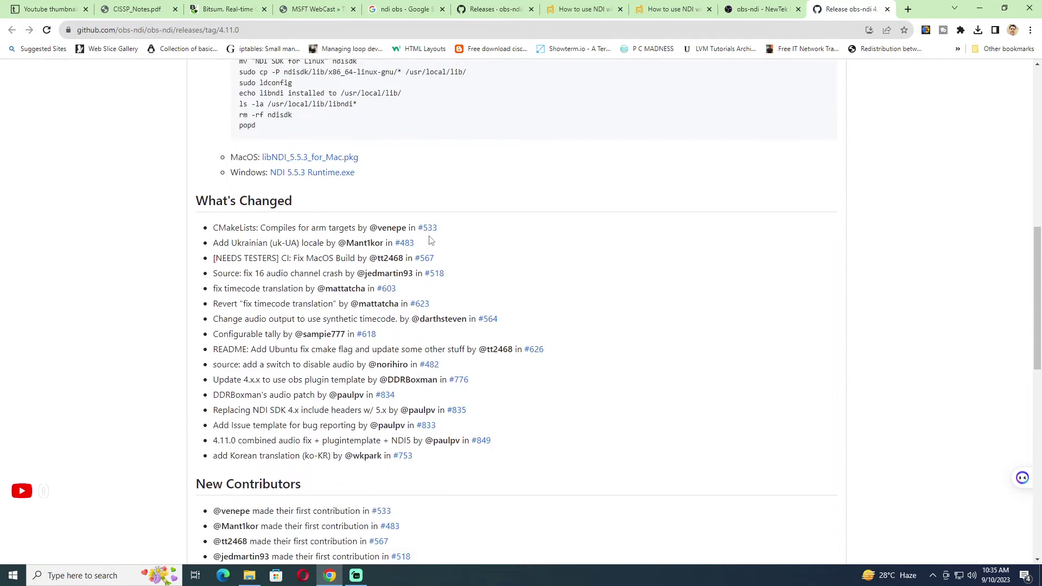
{"action": "scroll", "coordinate": [431, 238], "scroll_direction": "down", "scroll_amount": 5}
{"action": "scroll", "coordinate": [431, 239], "scroll_direction": "down", "scroll_amount": 3}
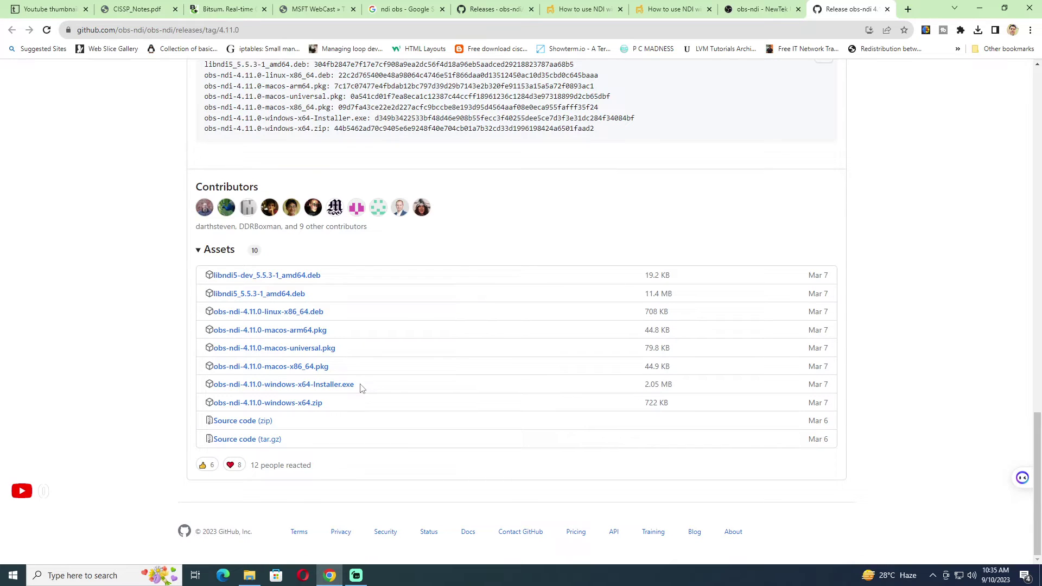
{"action": "left_click_drag", "start_coordinate": [359, 384], "coordinate": [203, 393]}
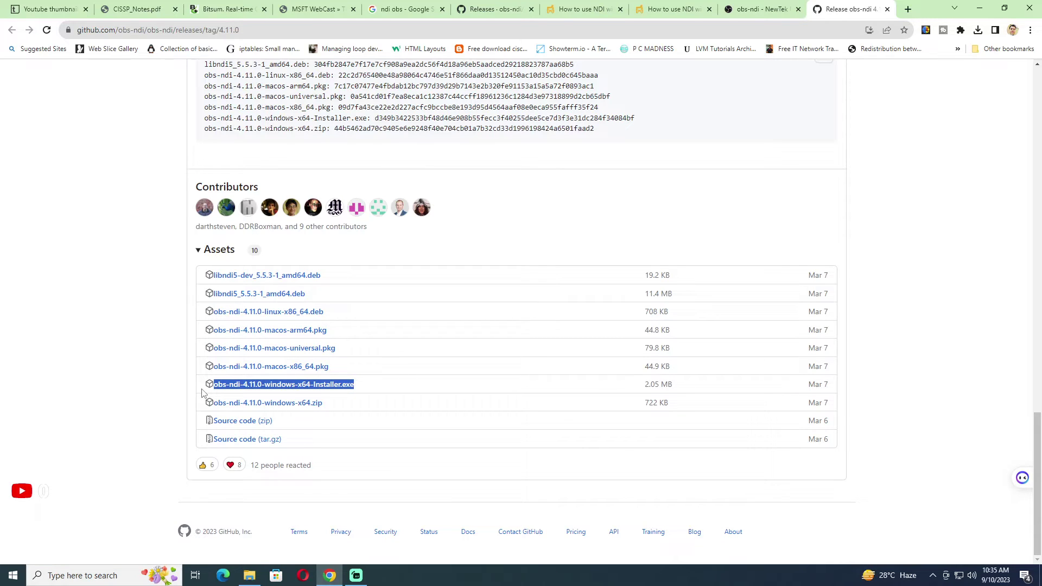
{"action": "left_click", "coordinate": [142, 376]}
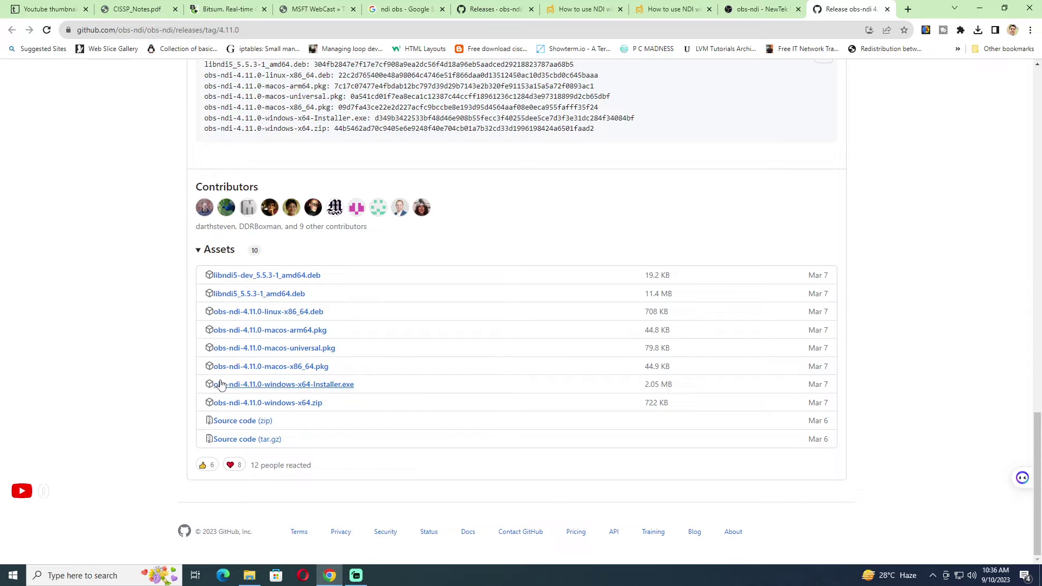
{"action": "scroll", "coordinate": [271, 391], "scroll_direction": "up", "scroll_amount": 5}
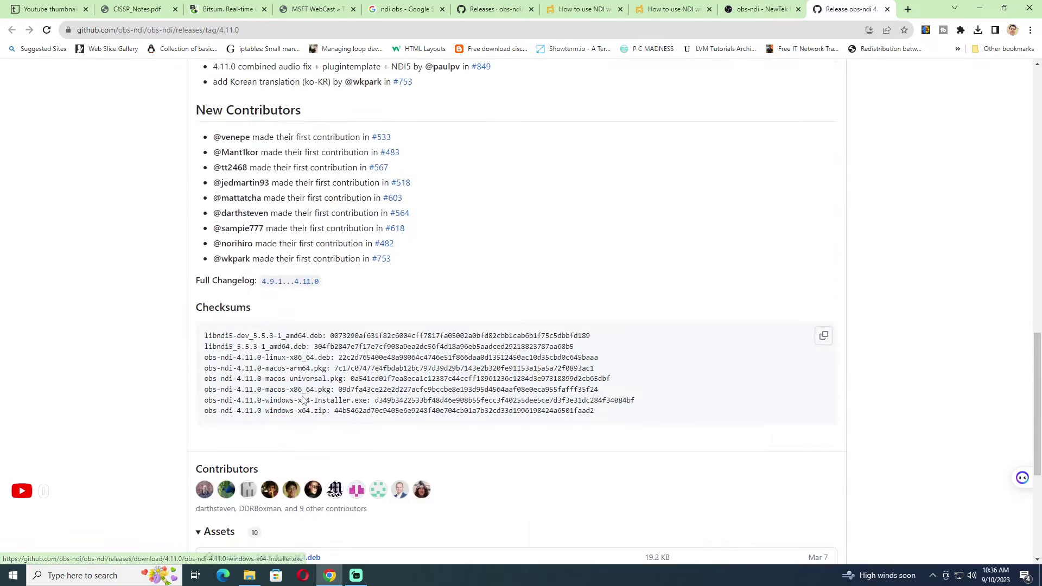
{"action": "scroll", "coordinate": [305, 397], "scroll_direction": "up", "scroll_amount": 5}
{"action": "scroll", "coordinate": [306, 398], "scroll_direction": "up", "scroll_amount": 5}
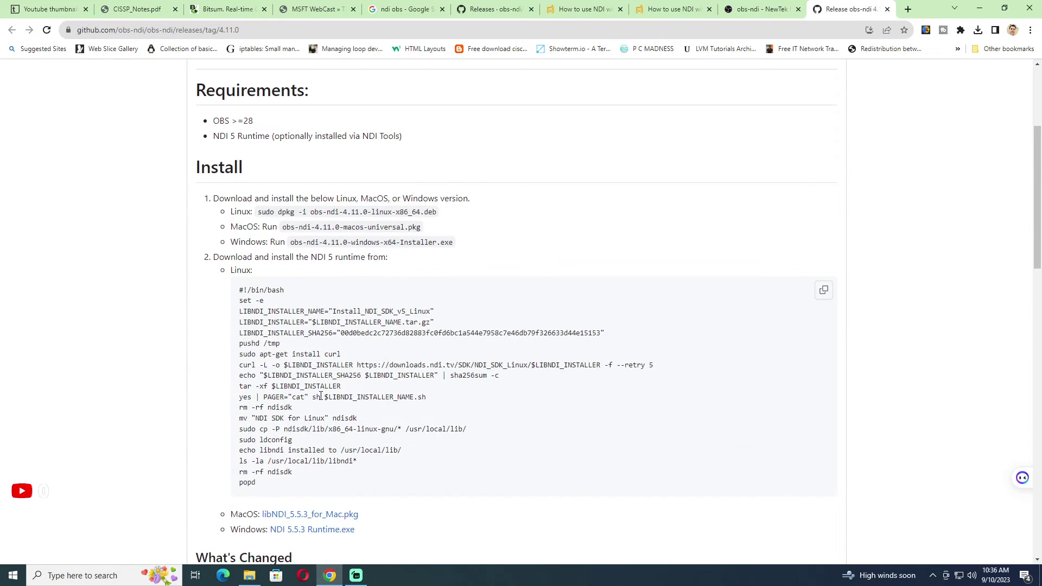
Step: Highlight the NDI 5.5.3 Runtime download links, then hide the browser to show the desktop
{"action": "left_click_drag", "start_coordinate": [355, 529], "coordinate": [270, 529]}
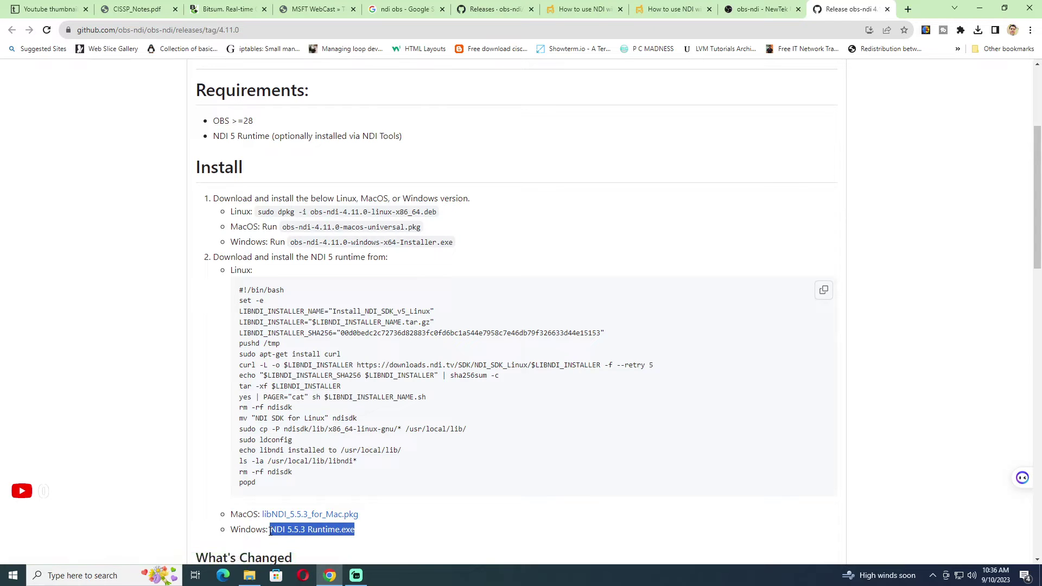
{"action": "left_click", "coordinate": [391, 528]}
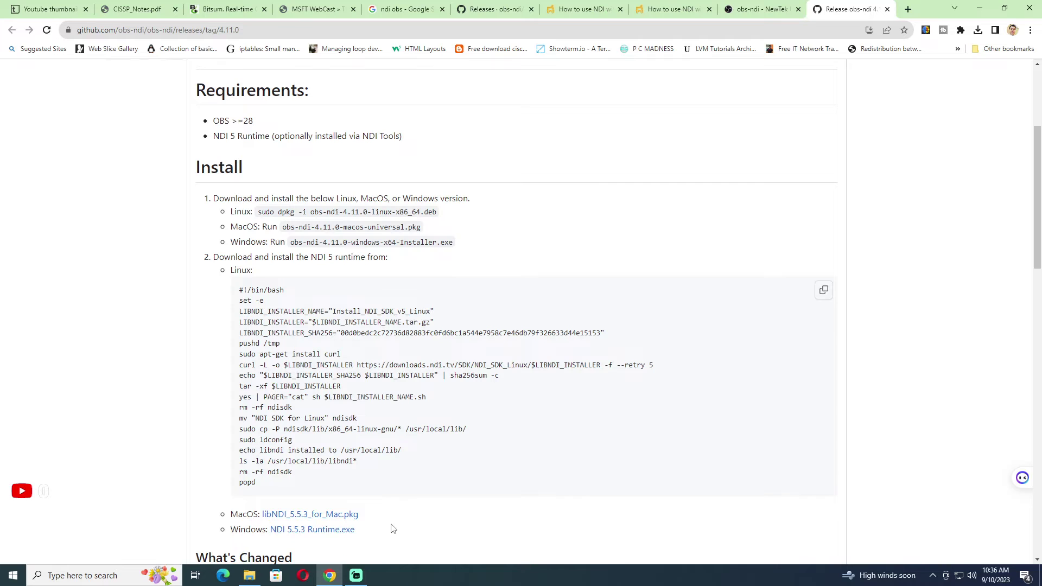
{"action": "scroll", "coordinate": [391, 528], "scroll_direction": "down", "scroll_amount": 3}
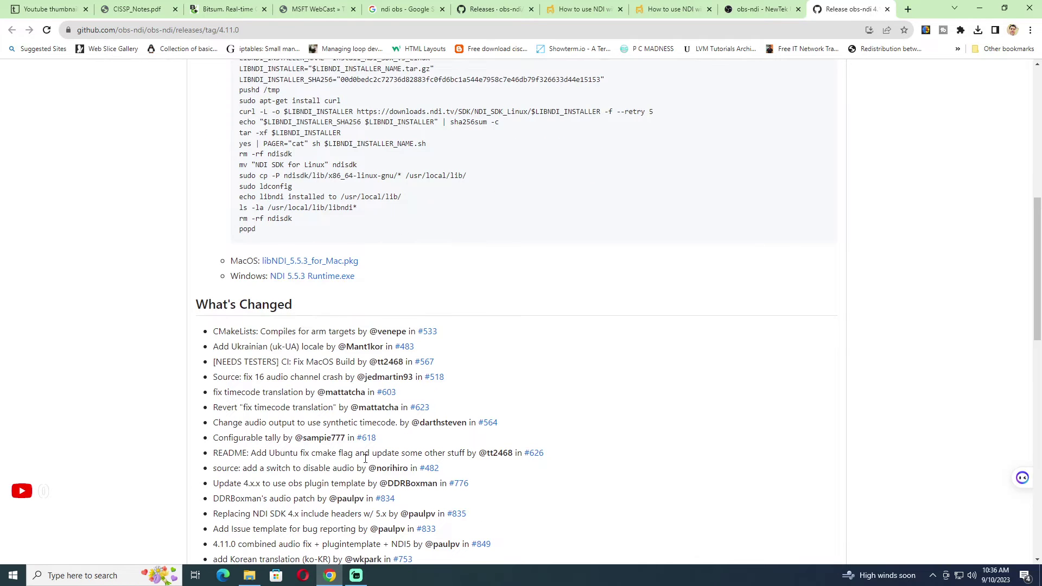
{"action": "left_click_drag", "start_coordinate": [357, 276], "coordinate": [261, 277]}
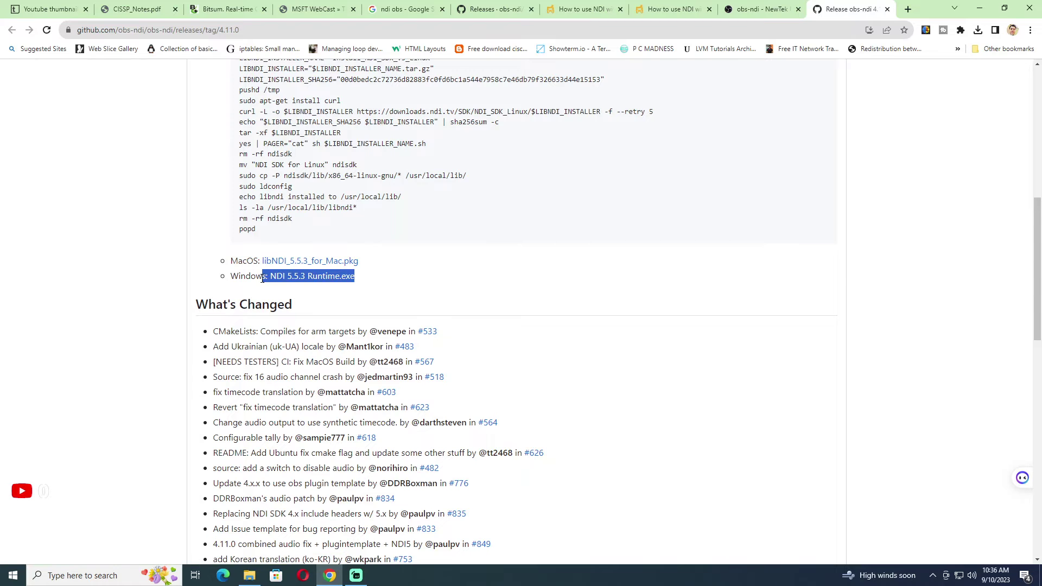
{"action": "left_click", "coordinate": [377, 287]}
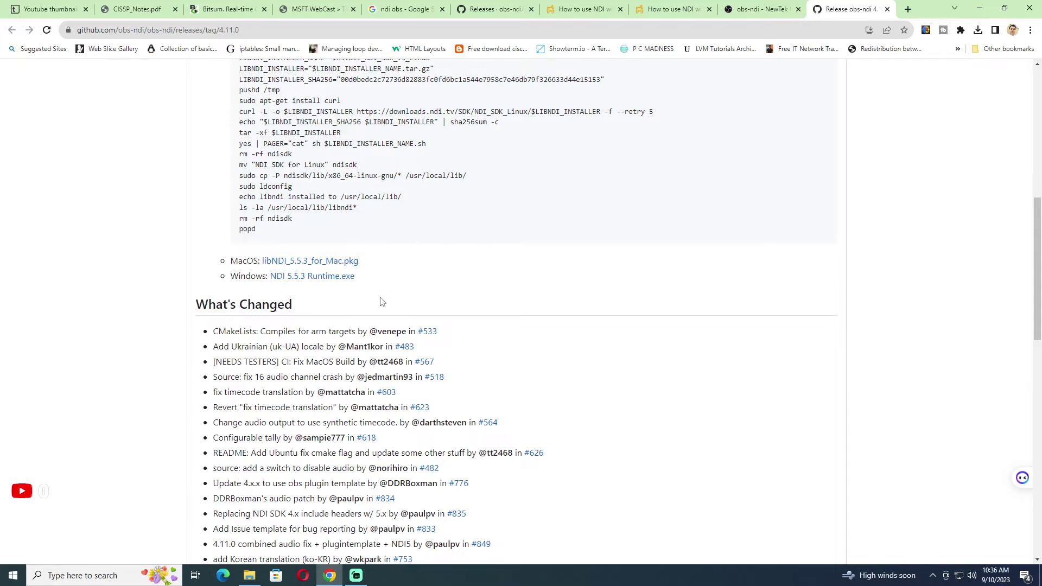
{"action": "scroll", "coordinate": [379, 326], "scroll_direction": "down", "scroll_amount": 10}
{"action": "scroll", "coordinate": [379, 326], "scroll_direction": "down", "scroll_amount": 5}
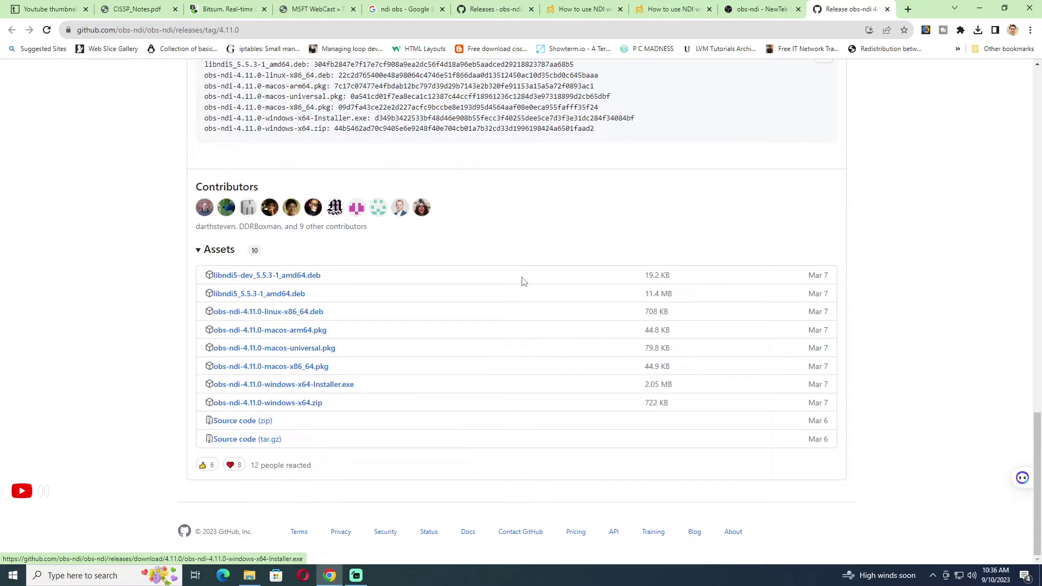
{"action": "left_click", "coordinate": [985, 9]}
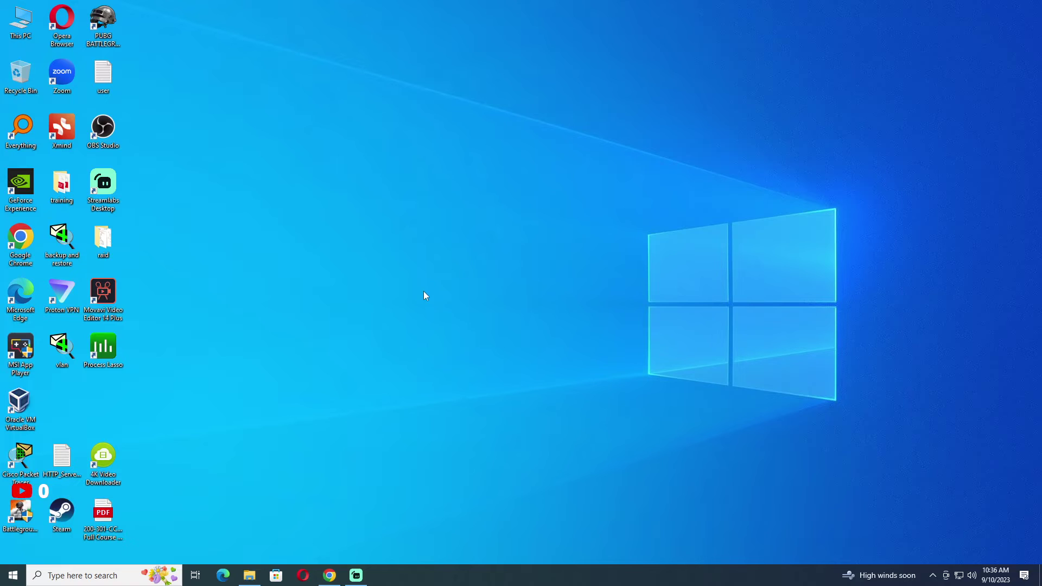
Step: Launch OBS Studio from the desktop icon and confirm Help > About shows version 29.1.3 (64 bit)
{"action": "left_click", "coordinate": [109, 136]}
{"action": "double_click", "coordinate": [110, 136]}
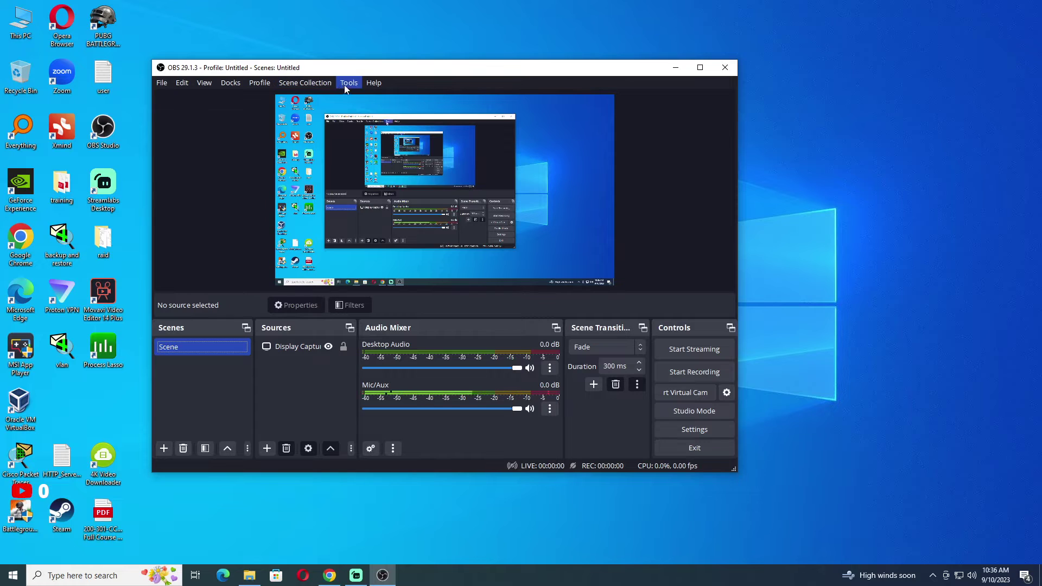
{"action": "left_click", "coordinate": [373, 82]}
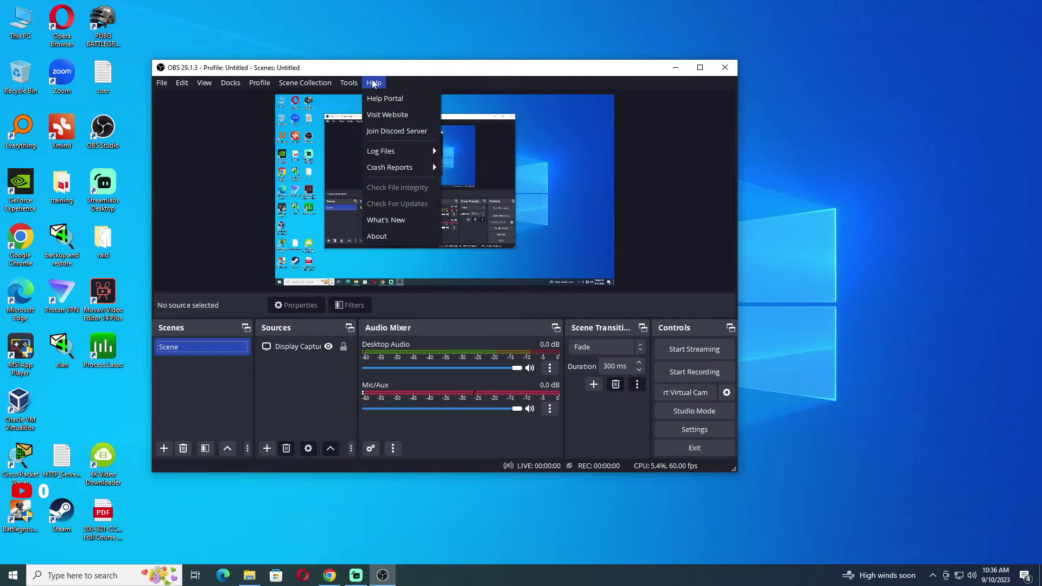
{"action": "left_click", "coordinate": [379, 236]}
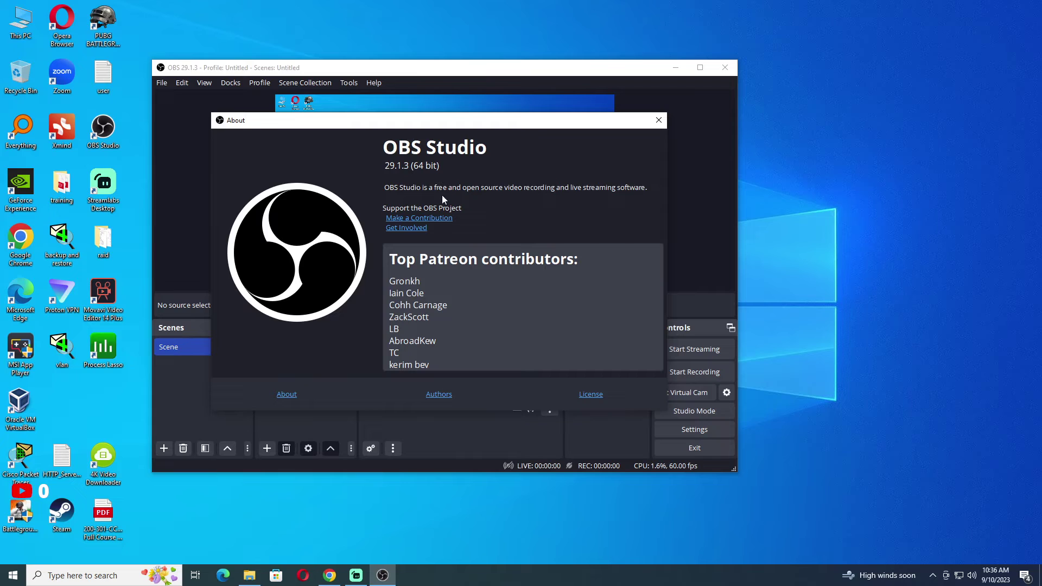
{"action": "left_click", "coordinate": [659, 119]}
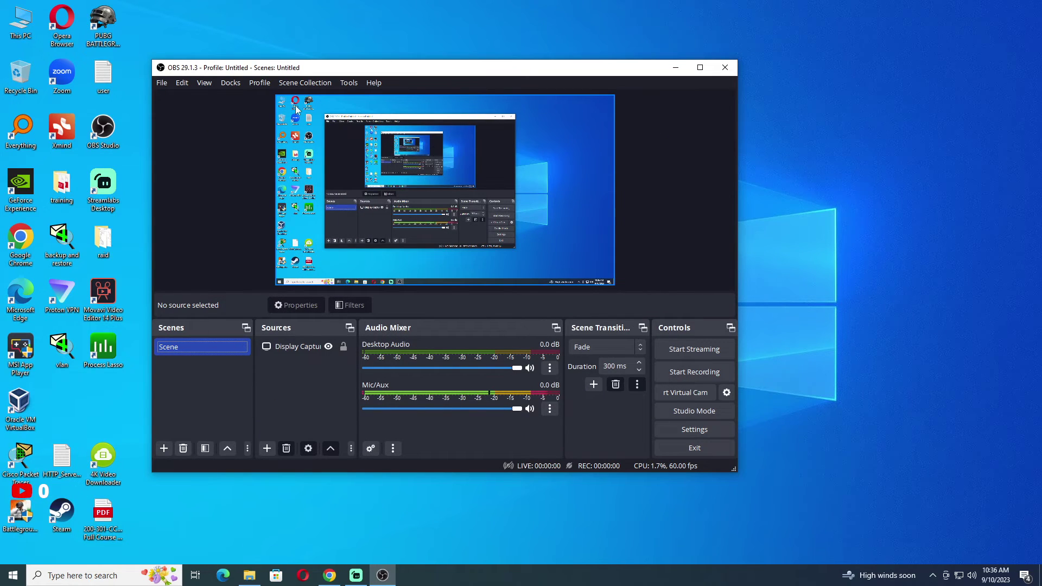
{"action": "left_click", "coordinate": [267, 448]}
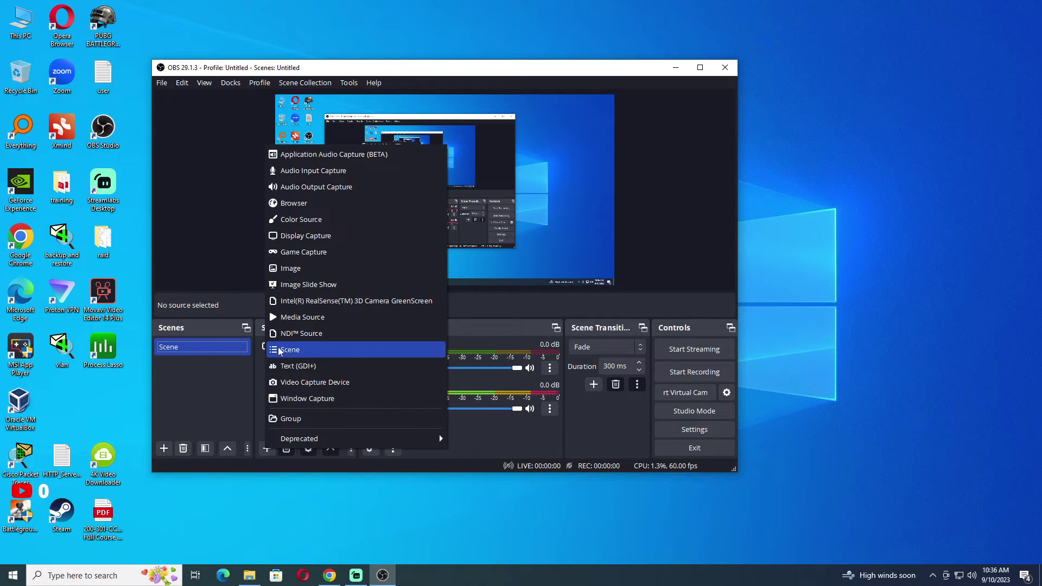
{"action": "left_click", "coordinate": [285, 335]}
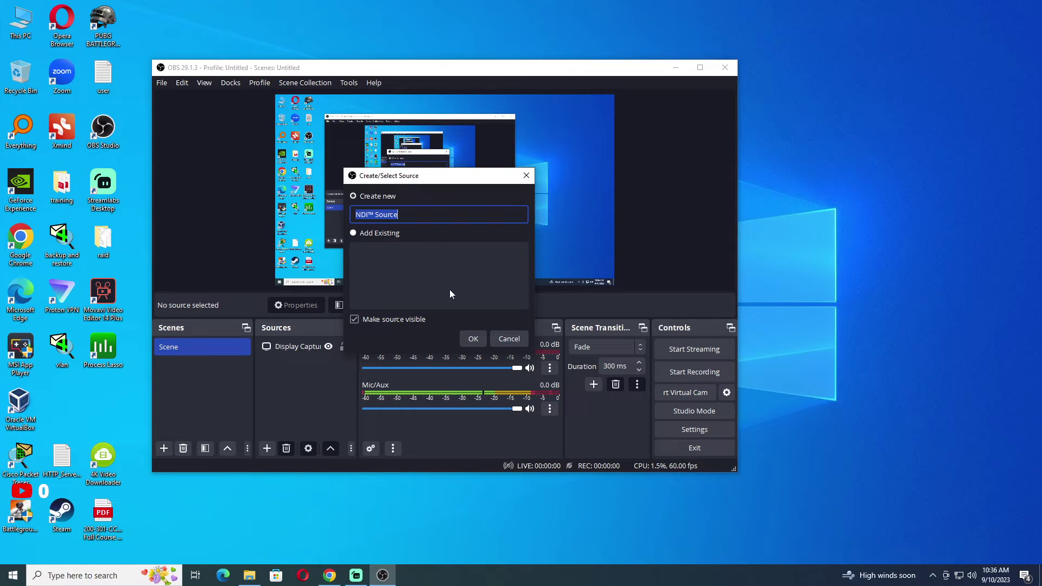
{"action": "left_click", "coordinate": [533, 179]}
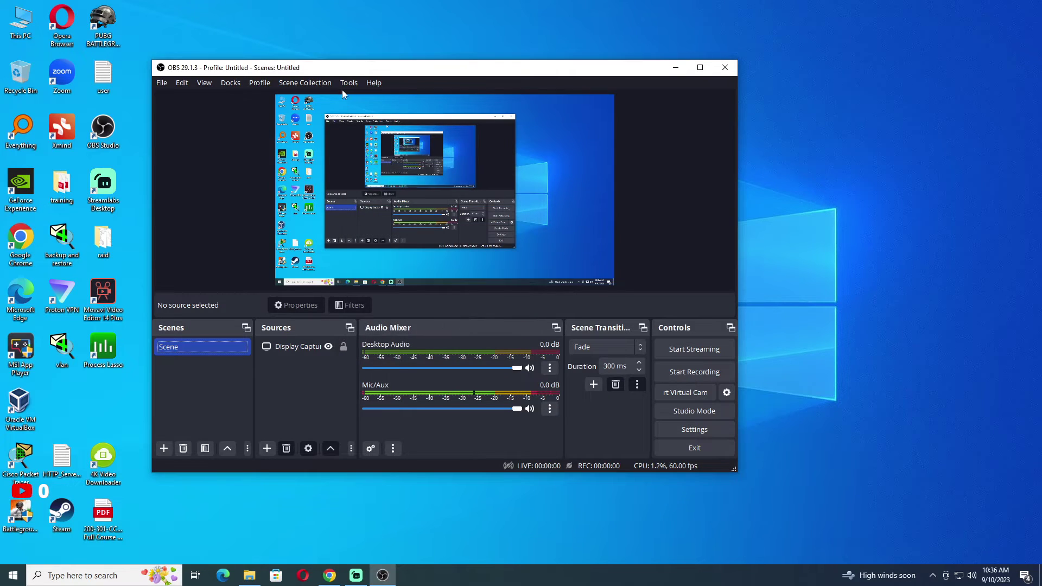
{"action": "left_click", "coordinate": [349, 82]}
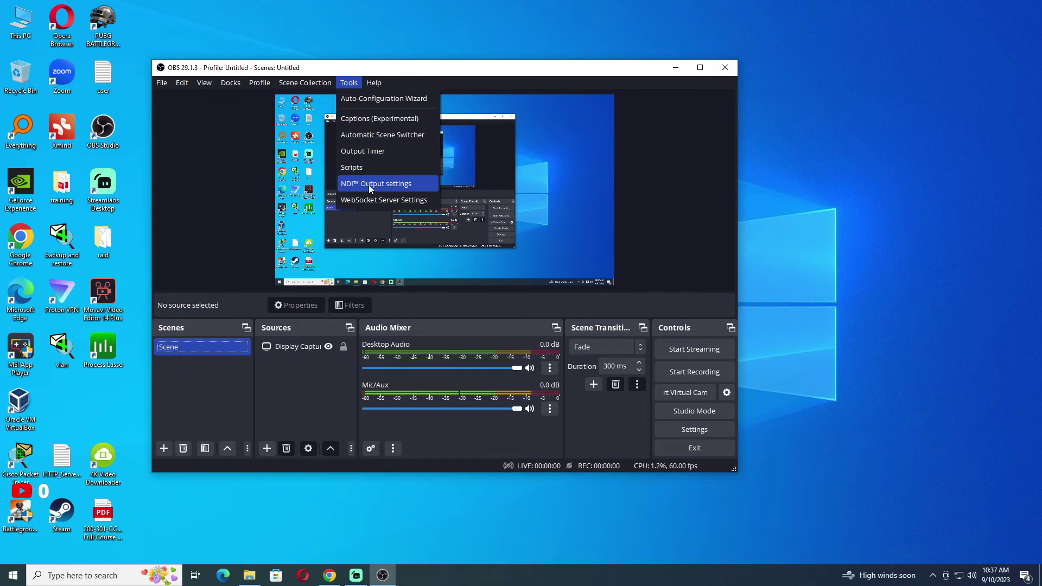
{"action": "left_click", "coordinate": [569, 172]}
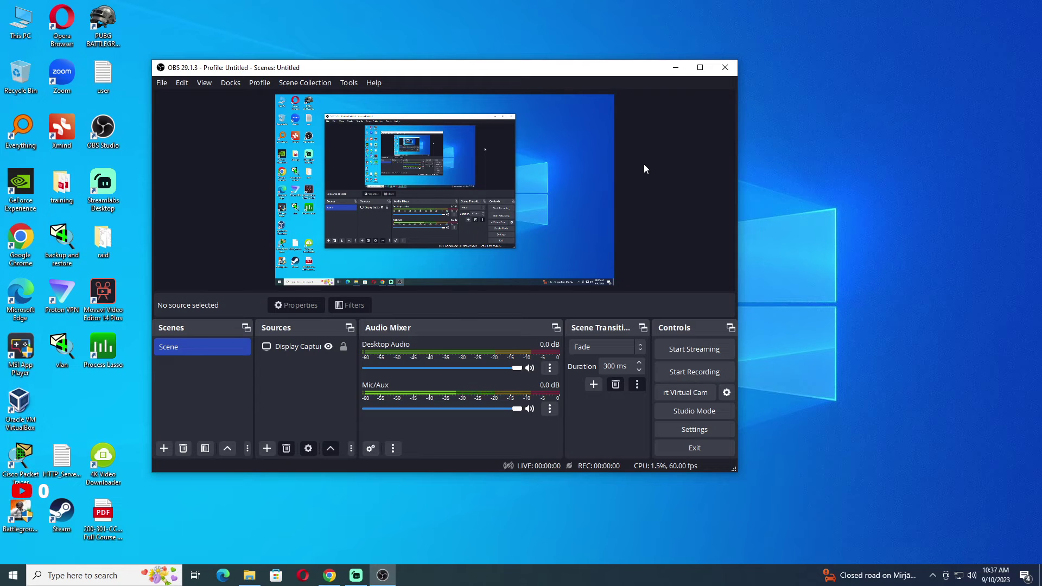
{"action": "left_click", "coordinate": [675, 67]}
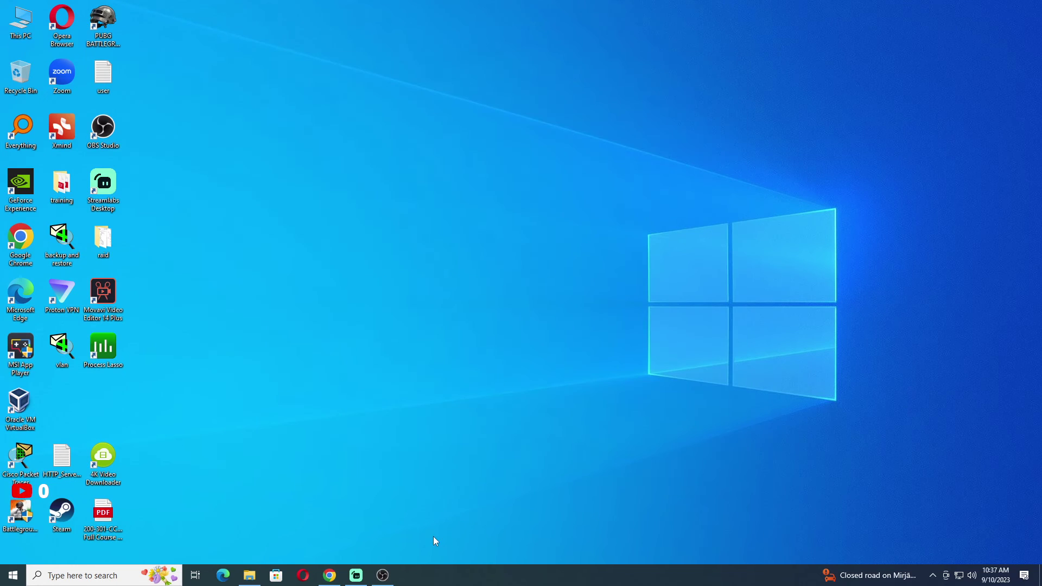
{"action": "left_click", "coordinate": [250, 575]}
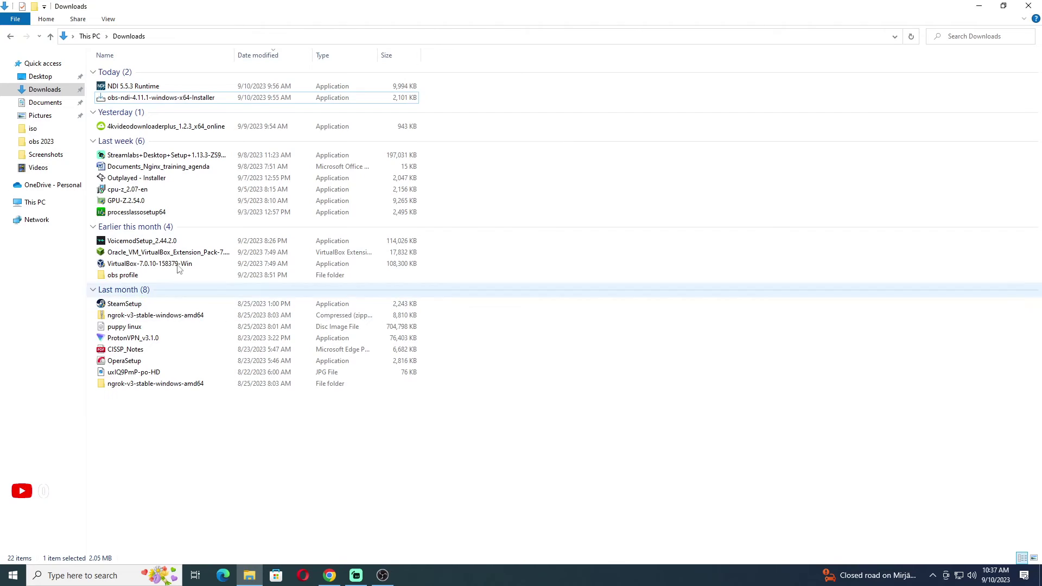
{"action": "left_click", "coordinate": [164, 99]}
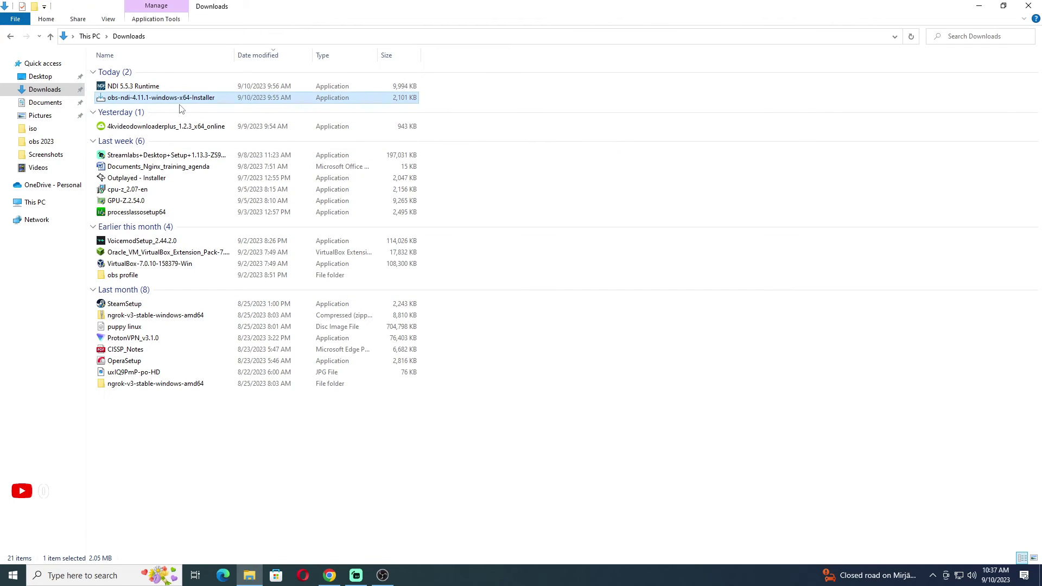
{"action": "left_click", "coordinate": [154, 87]}
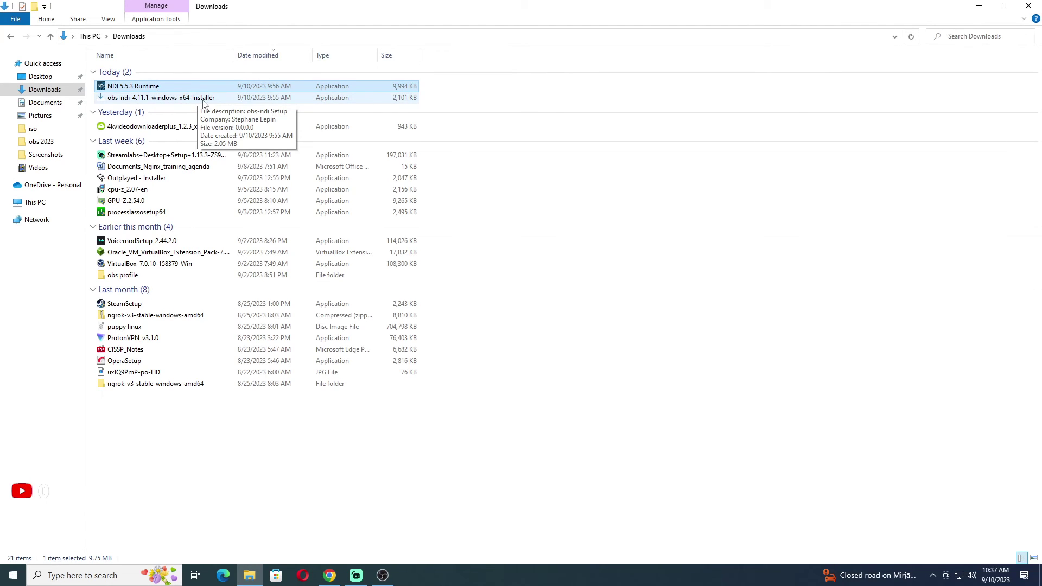
{"action": "left_click", "coordinate": [978, 6]}
Step: Restore OBS Studio from the taskbar, close it, and relaunch it from the desktop icon
{"action": "left_click", "coordinate": [383, 575]}
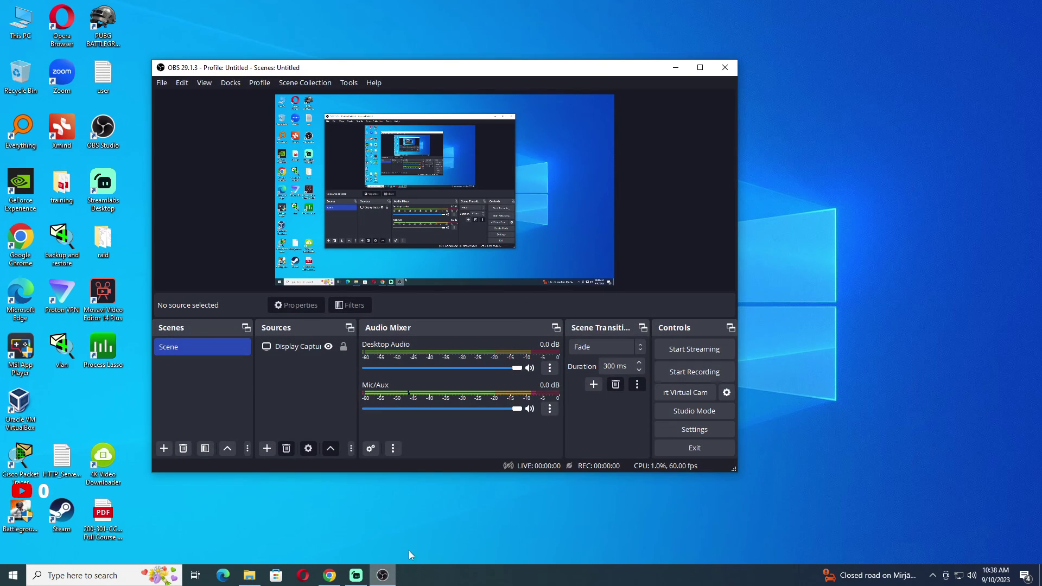
{"action": "left_click", "coordinate": [724, 70]}
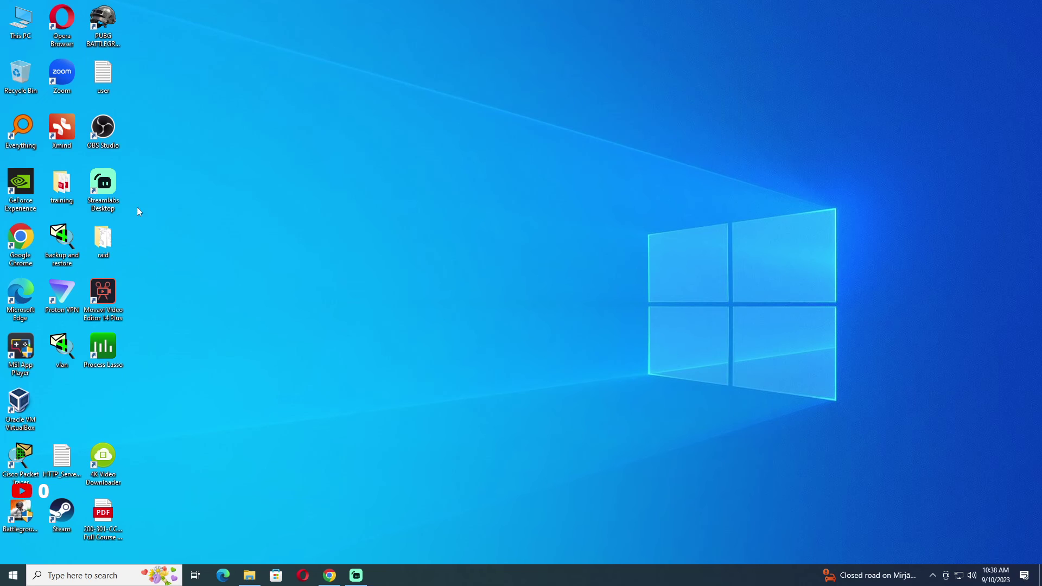
{"action": "double_click", "coordinate": [103, 131]}
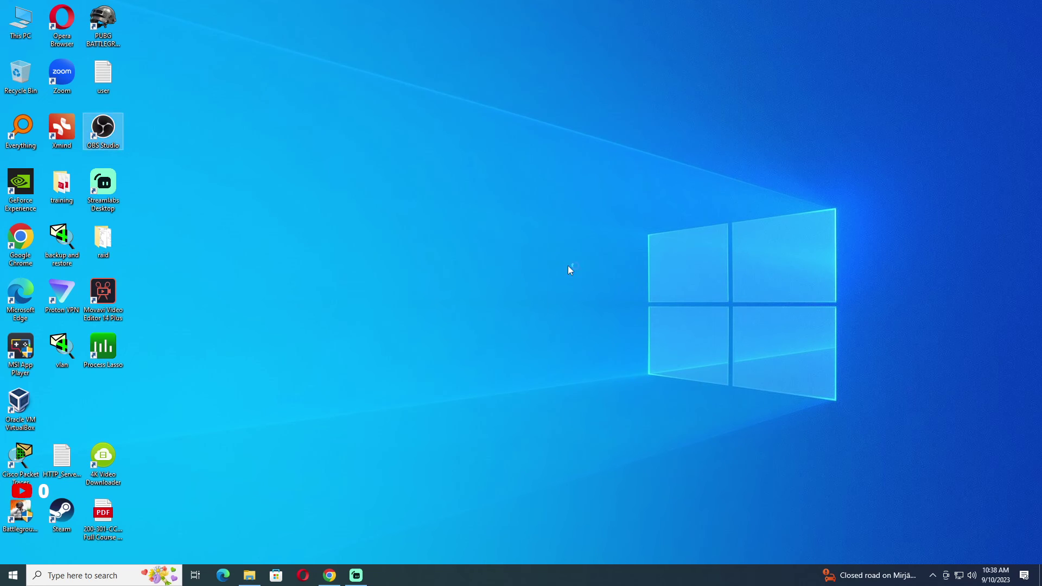